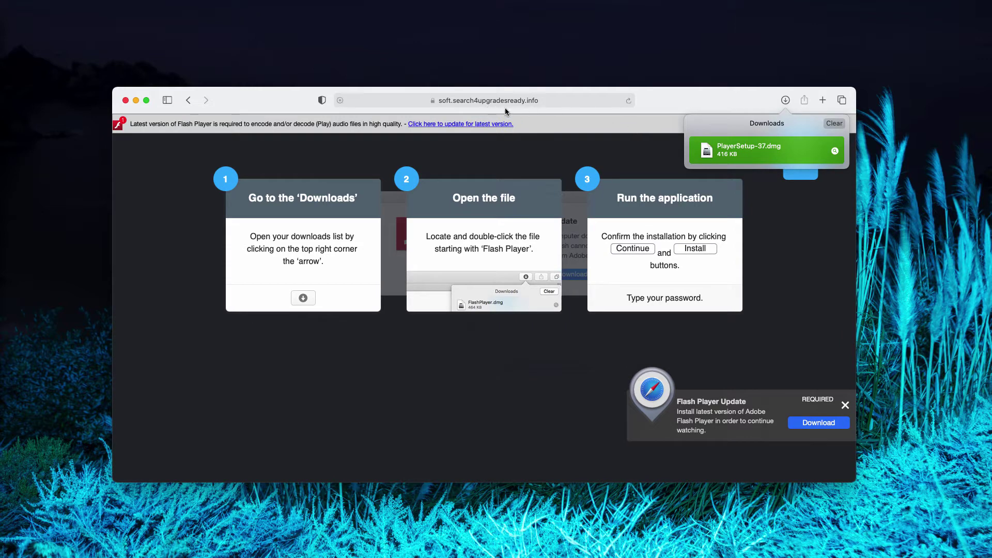
Step: Dismiss Safari's Downloads list showing PlayerSetup-37.dmg
click(649, 100)
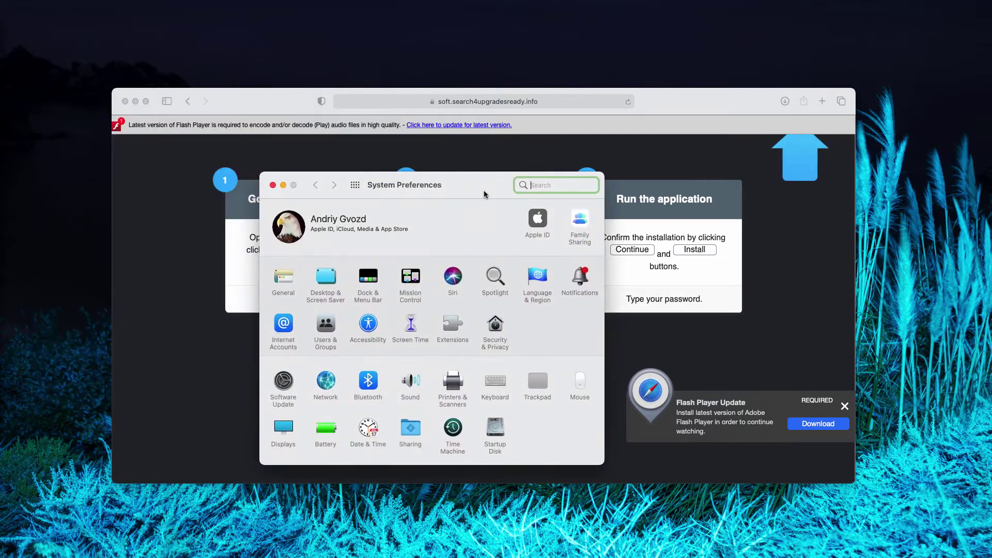
Step: Run Software Update to confirm macOS Big Sur 11.4 is current, then close System Preferences
mouse_move(484, 190)
mouse_down()
mouse_move(511, 194)
mouse_move(487, 185)
mouse_up()
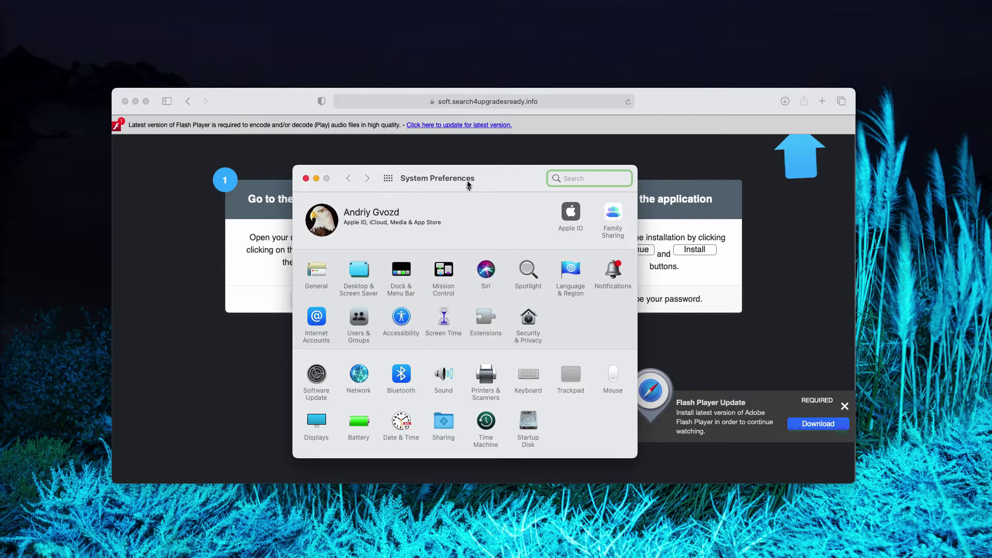
click(313, 381)
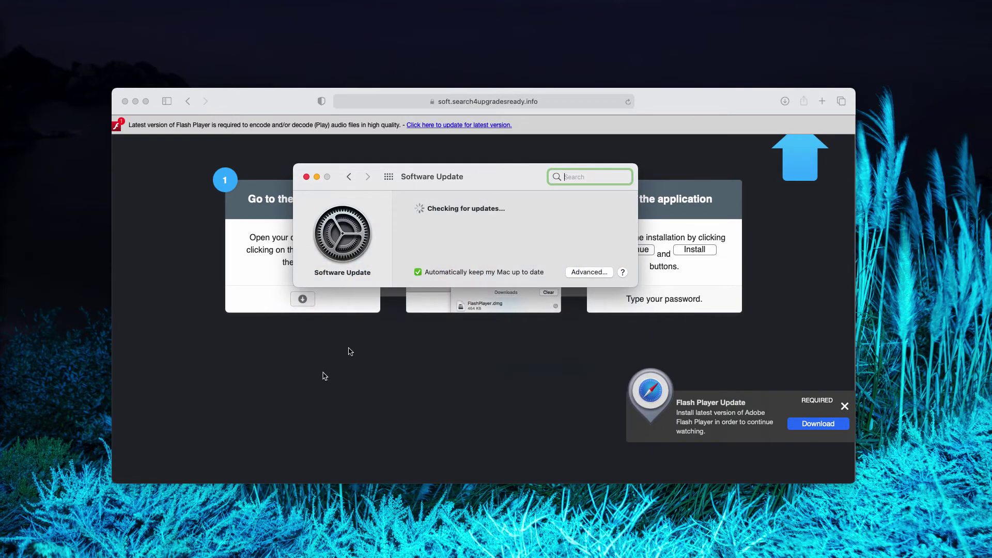
drag(451, 180, 454, 177)
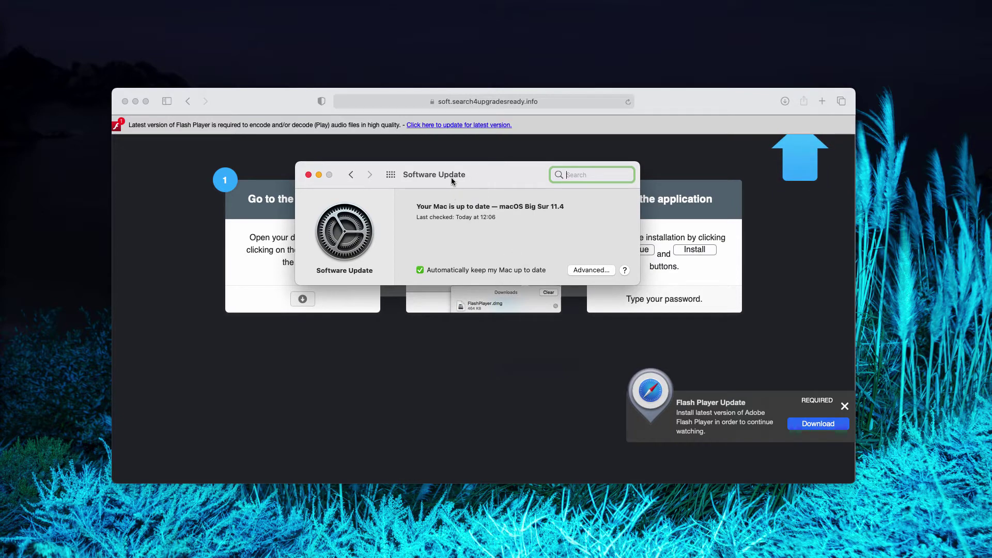
drag(448, 179, 448, 179)
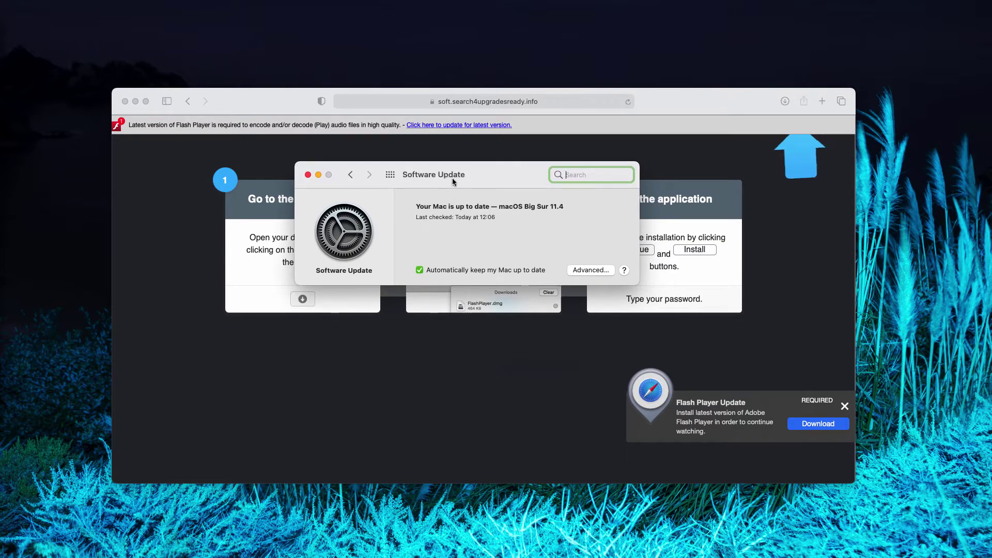
click(307, 175)
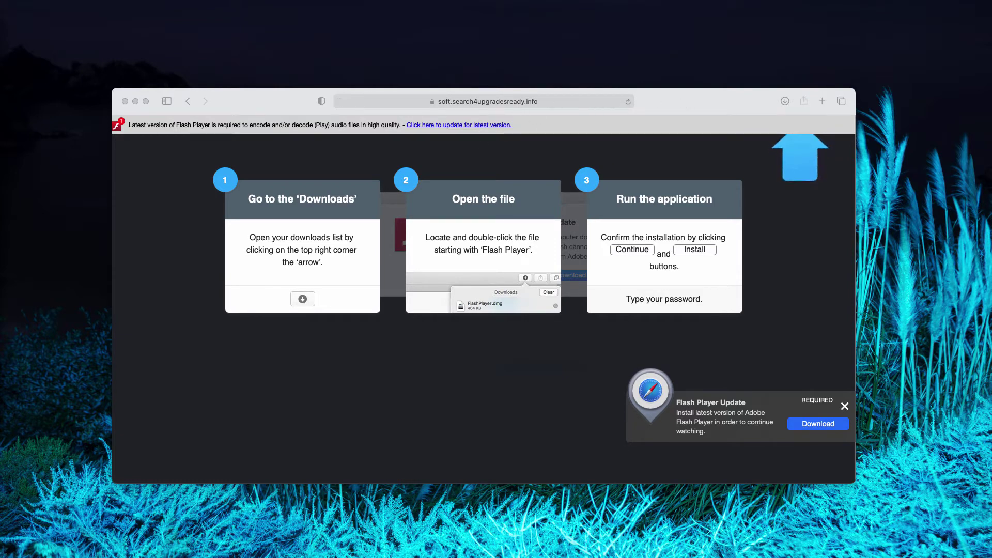
key(super+Tab)
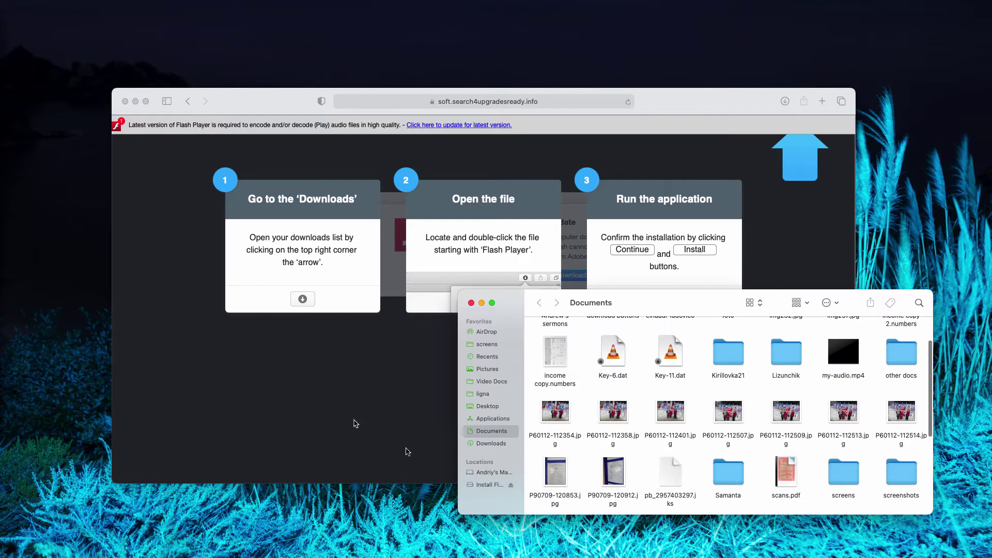
click(485, 420)
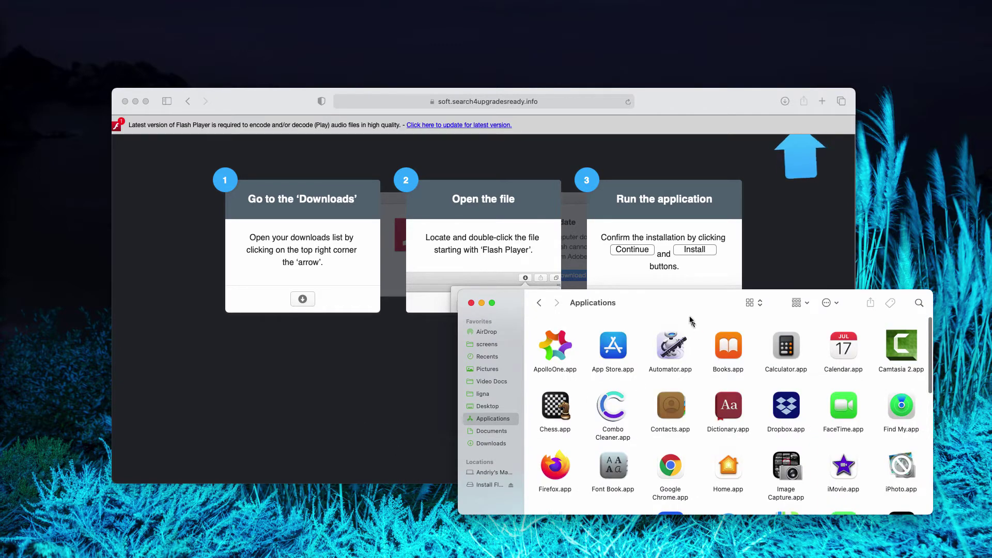
drag(697, 300, 563, 201)
scroll(630, 364, down, 10)
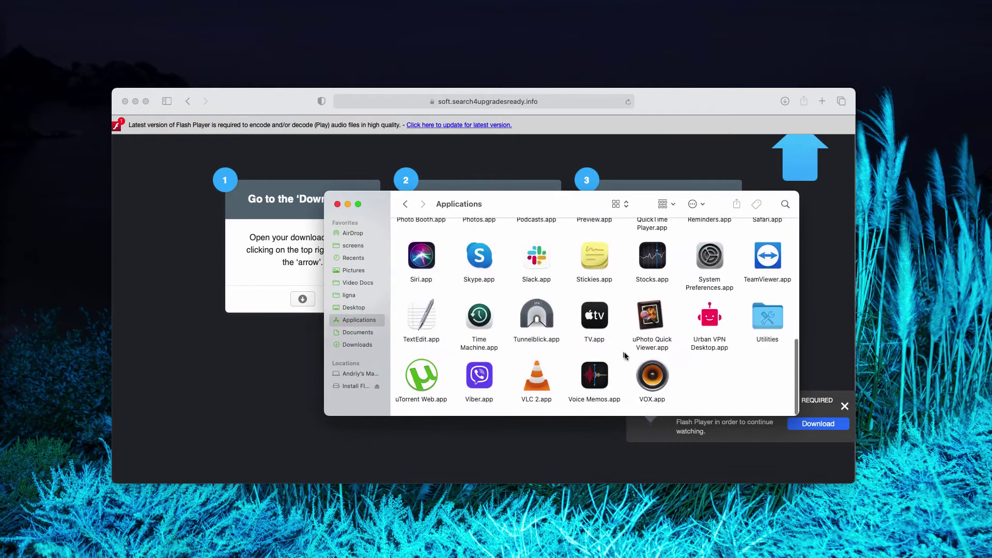
scroll(631, 365, up, 10)
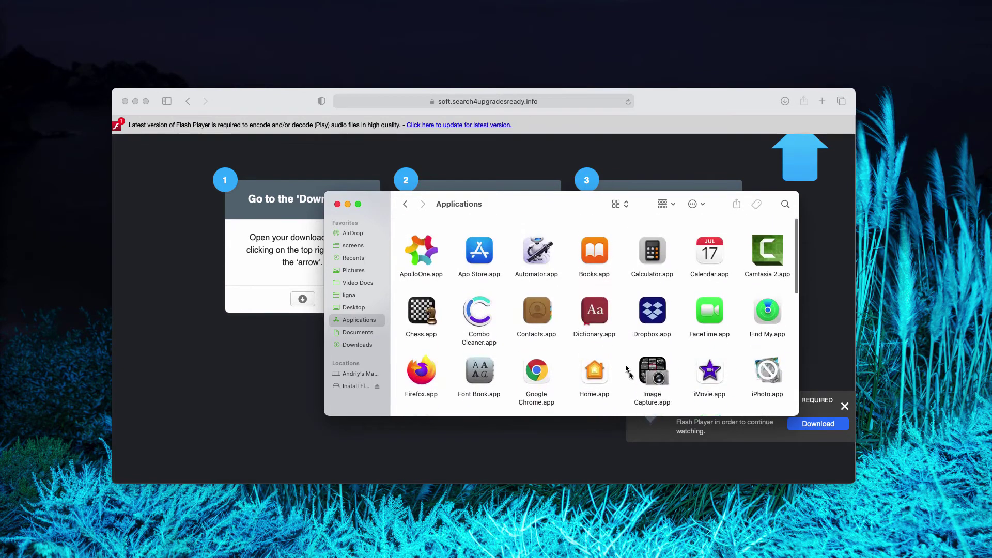
scroll(607, 343, down, 4)
scroll(606, 342, down, 4)
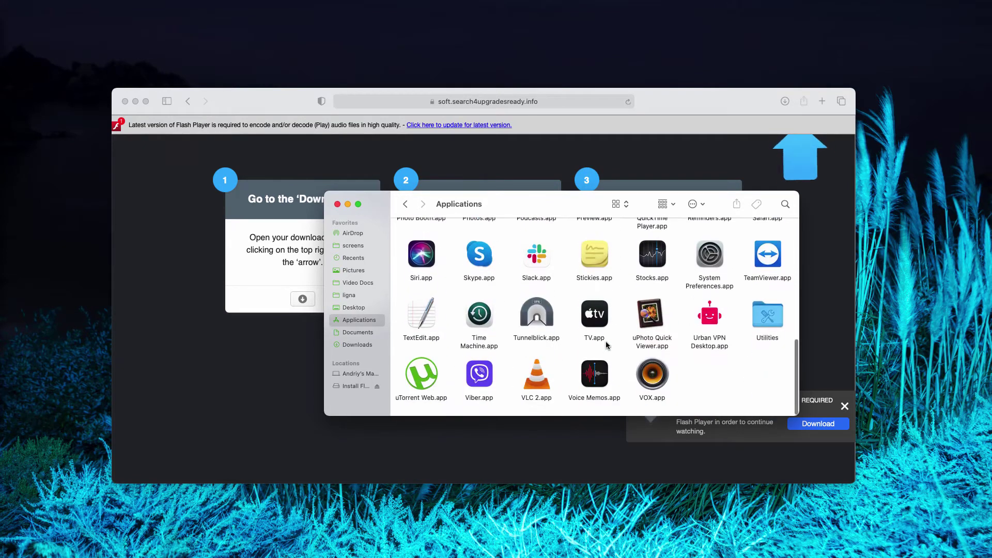
click(337, 205)
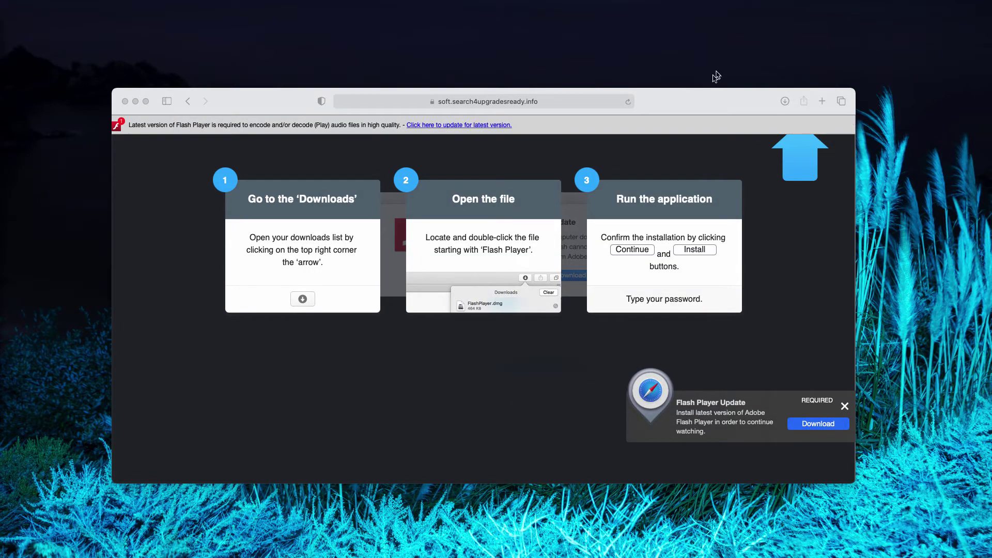
click(712, 95)
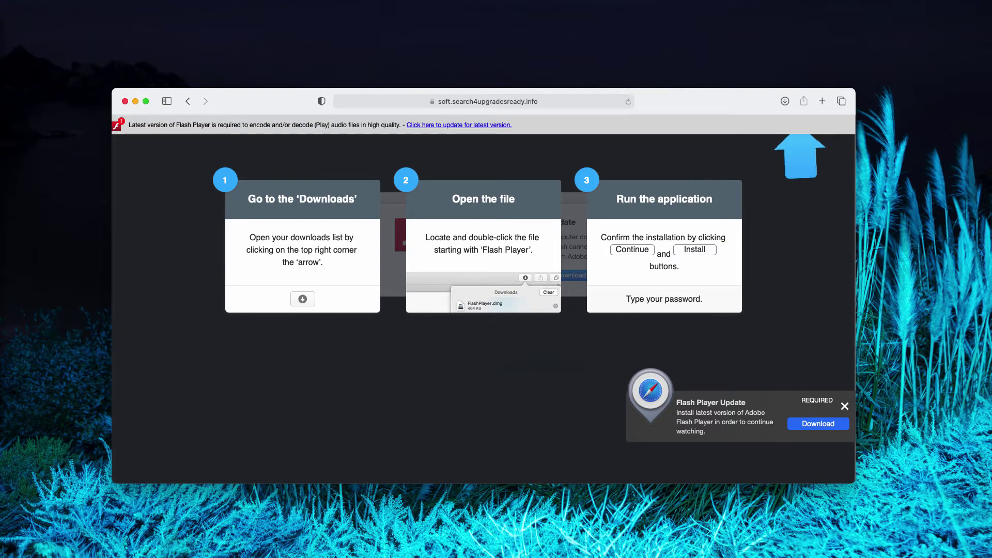
key(super+comma)
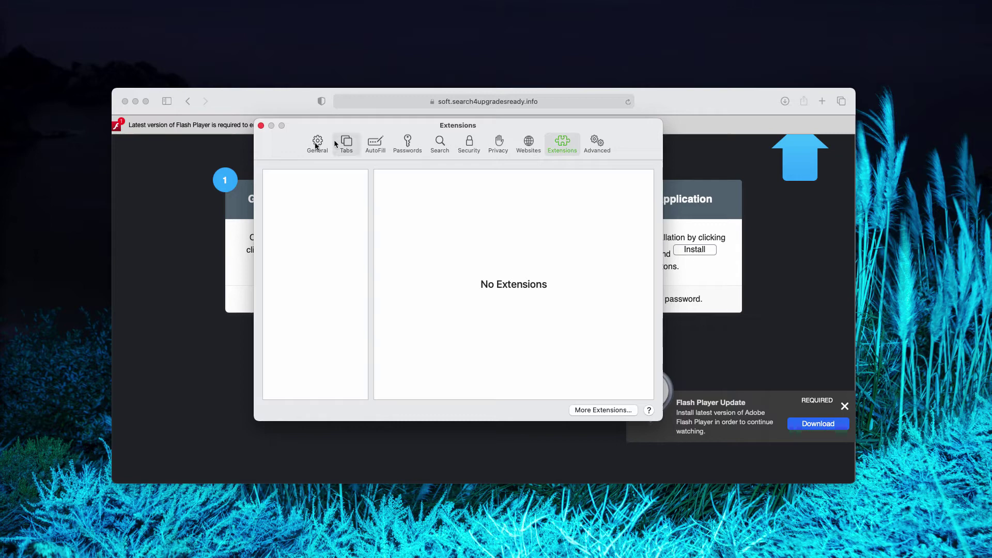
click(261, 125)
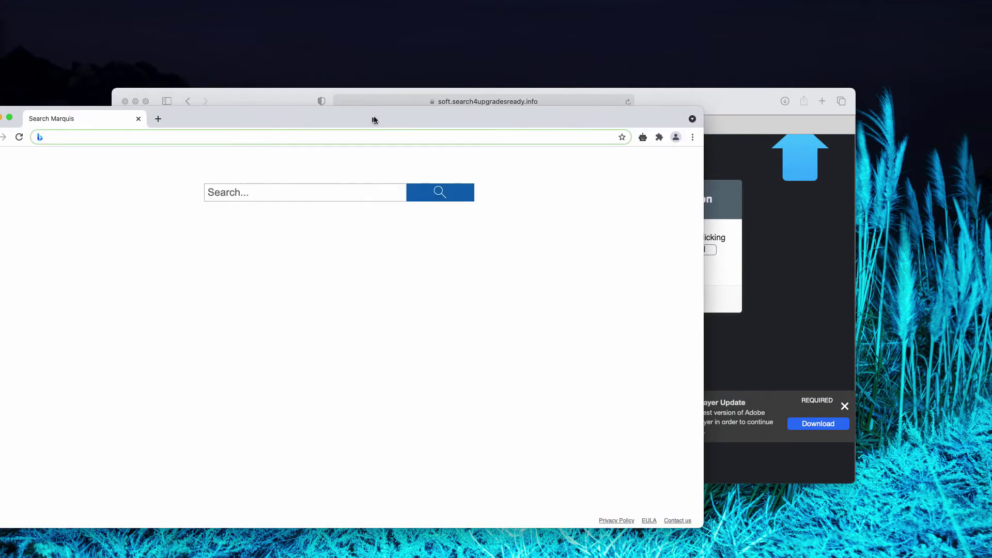
Step: Open Chrome's Extensions page showing the installed Urban Free VPN proxy Unblocker extension
drag(376, 118, 503, 89)
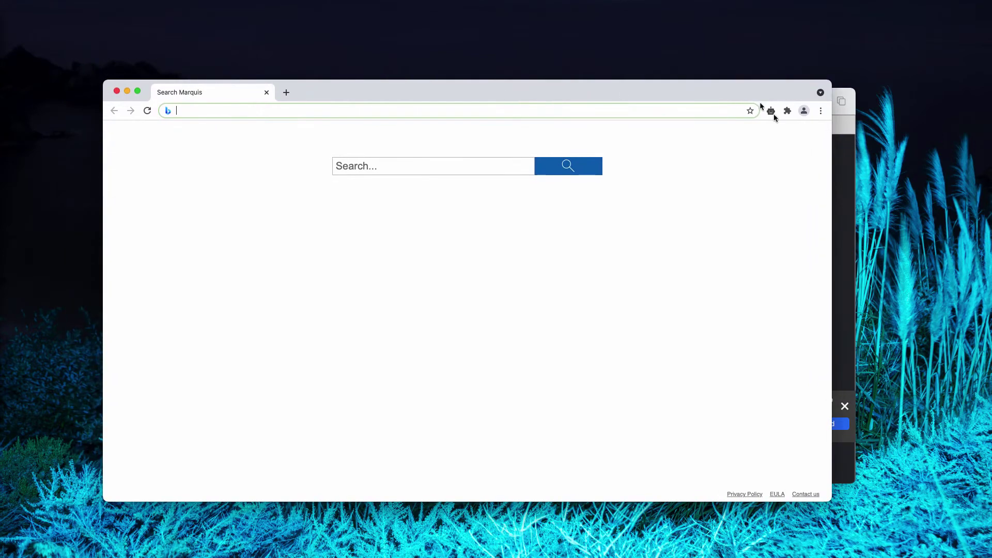
click(822, 111)
mouse_move(734, 279)
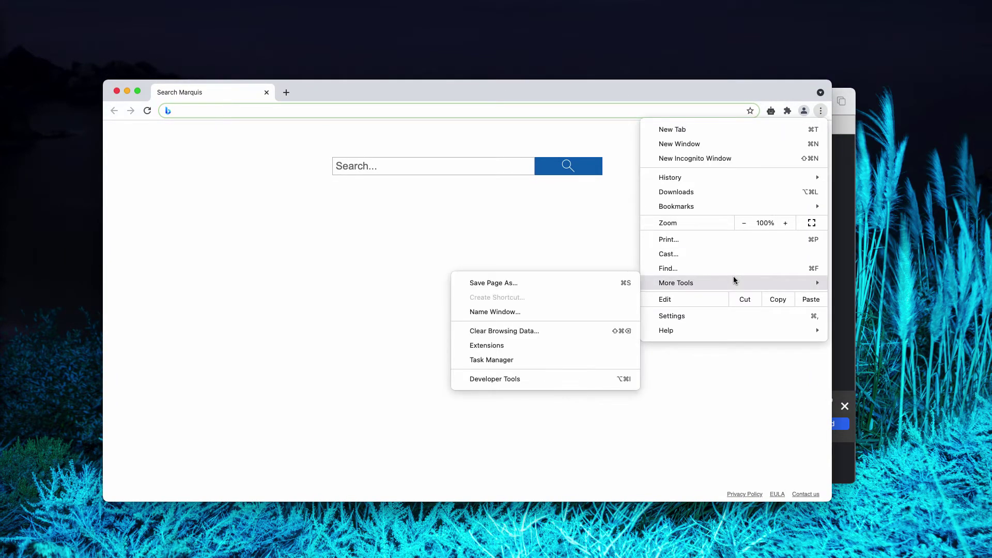
click(523, 349)
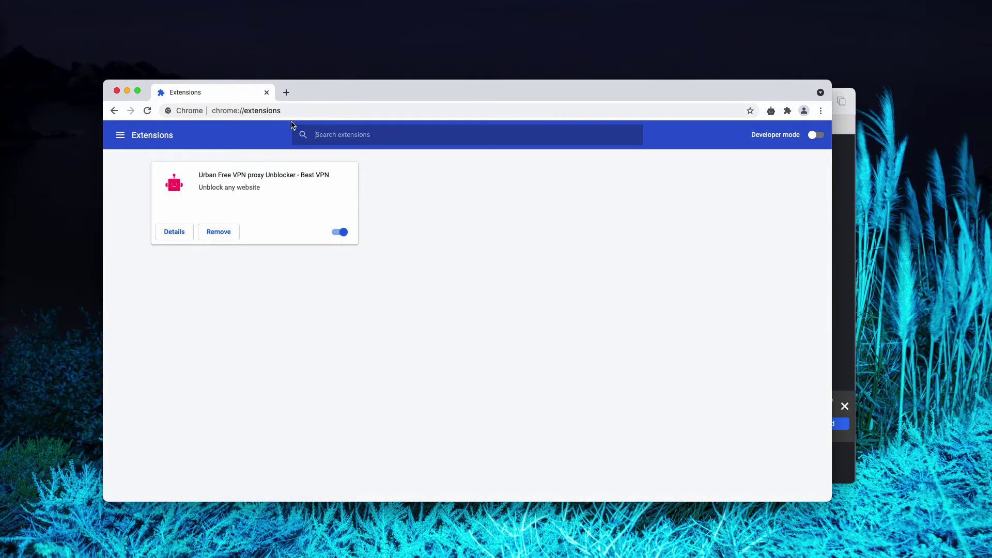
Step: Paste combocleaner.com into the address bar and load the site
click(325, 112)
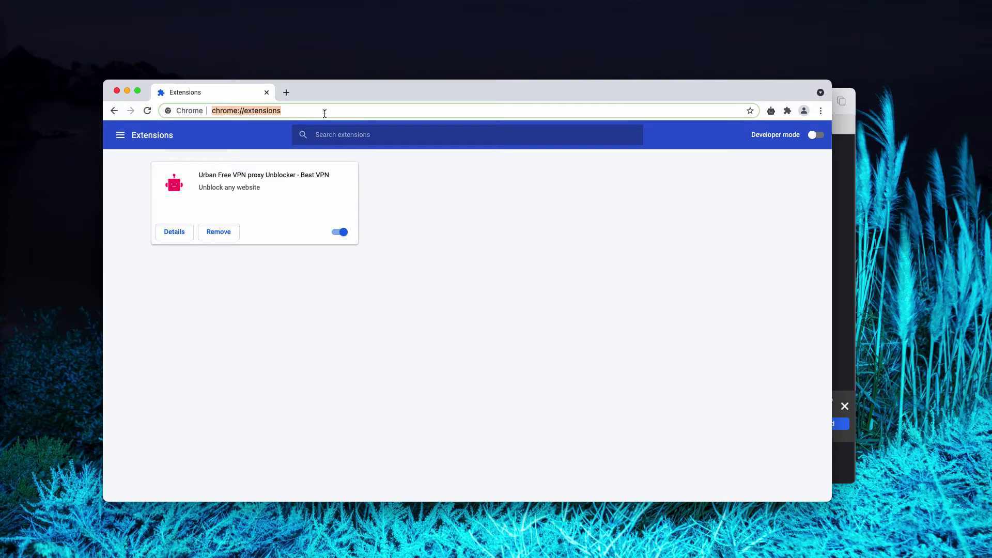
text(combocleaner.com)
key(Return)
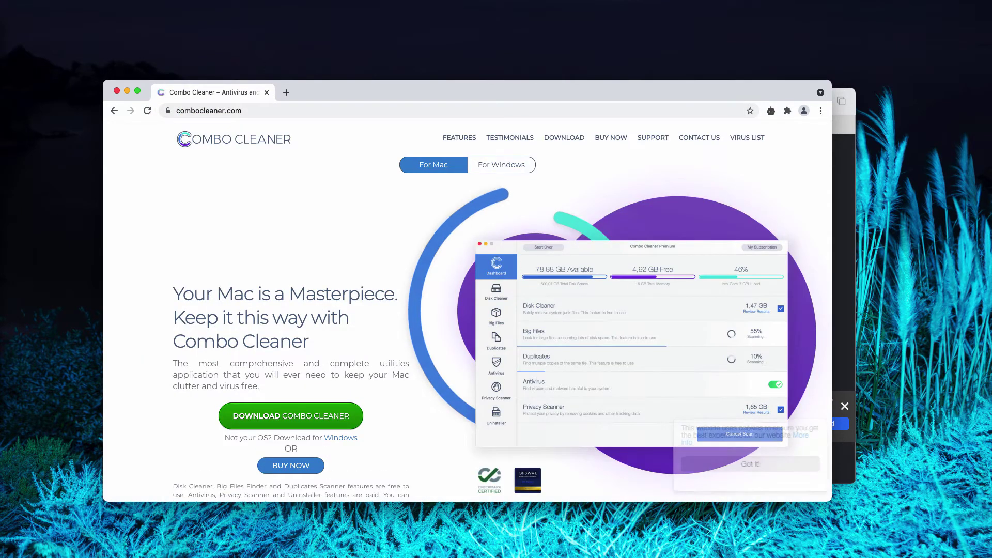
Step: Nudge the Chrome window while the Download Combo Cleaner page loads
drag(498, 89, 501, 91)
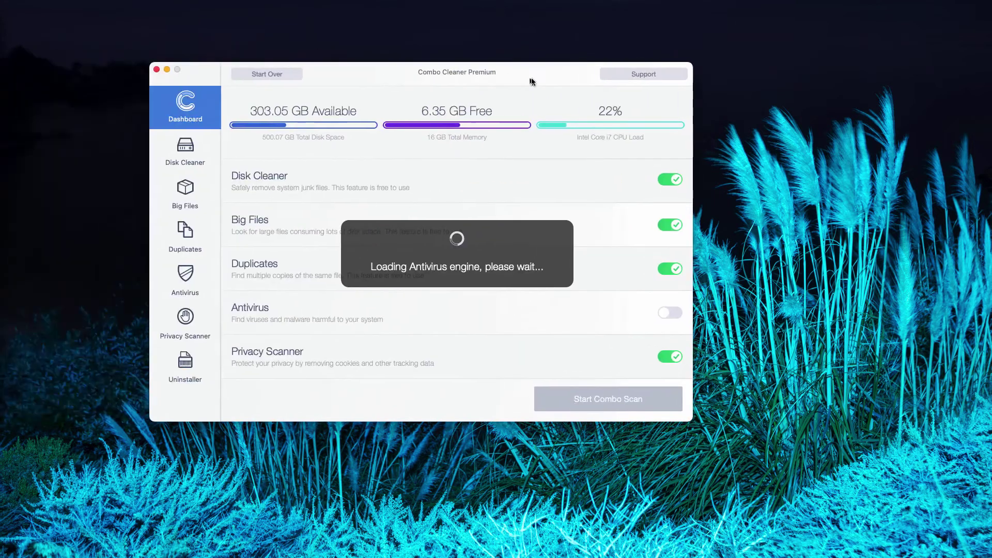
Step: Centre the Combo Cleaner window and start a Combo Scan of the Mac
drag(531, 79, 621, 113)
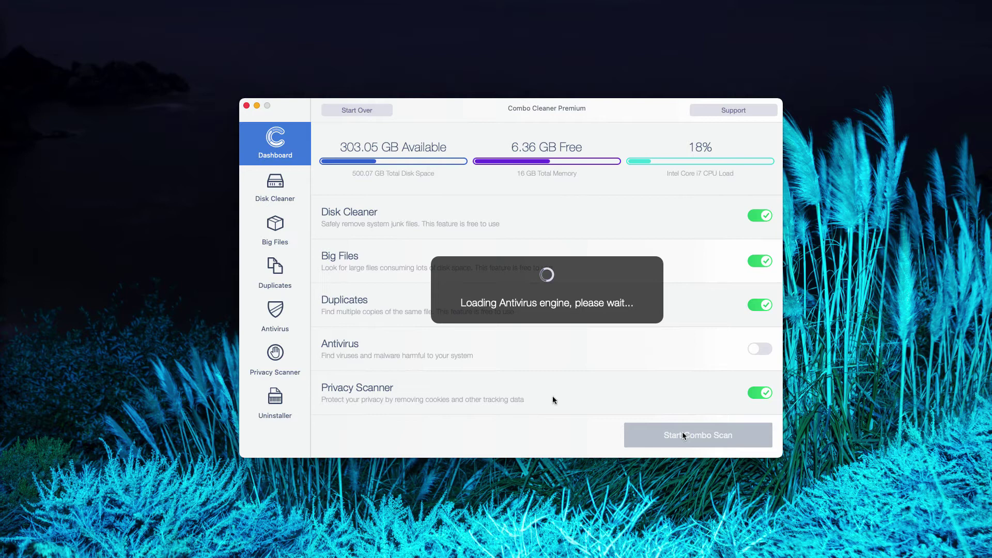
drag(482, 108, 475, 105)
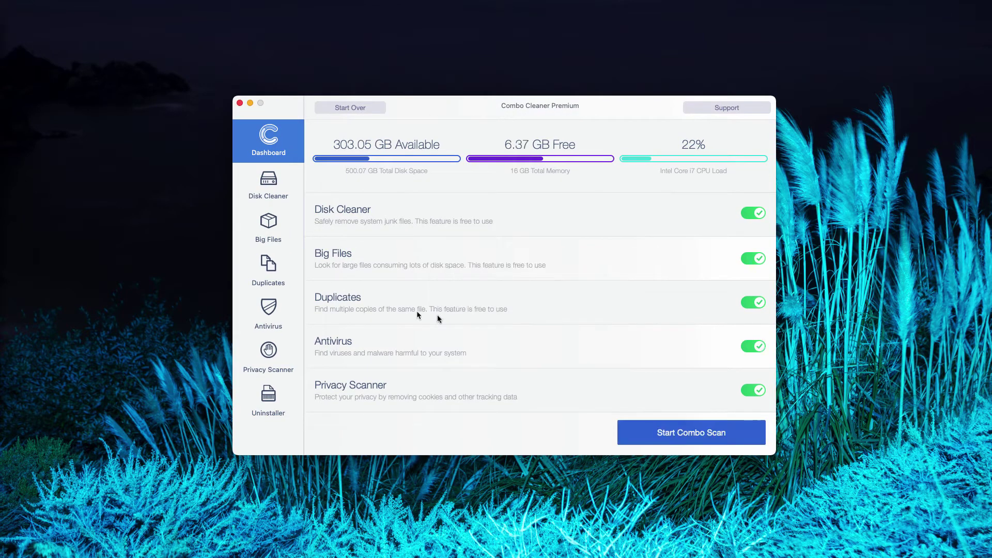
click(648, 425)
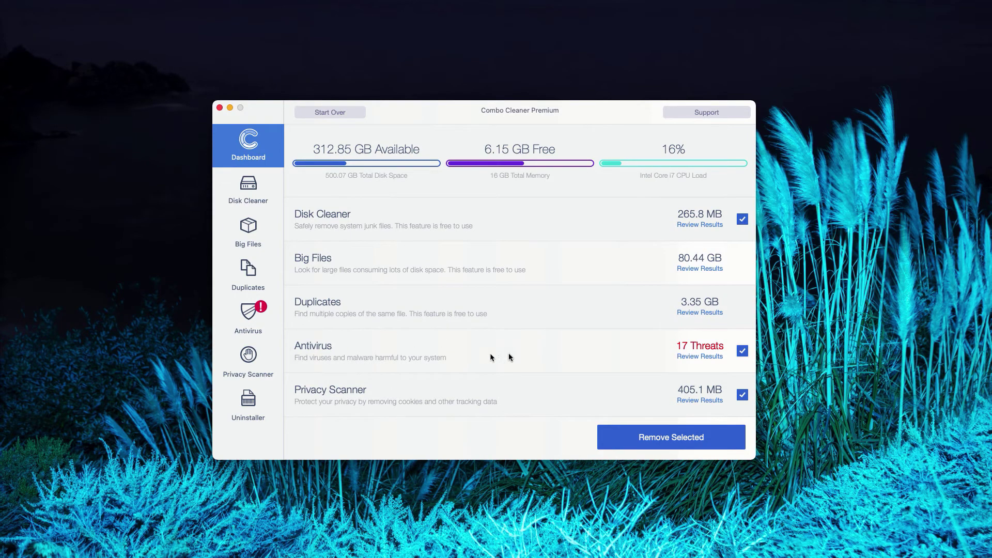
Step: Browse the 17 antivirus detections and show AdobeFlashPlayerInstaller-8.dmg in Finder
click(708, 360)
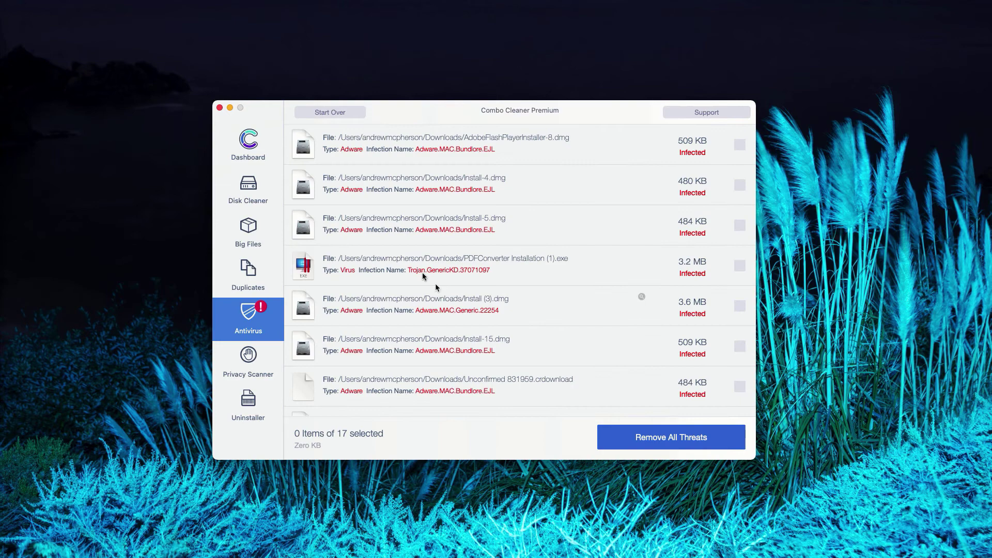
scroll(403, 163, down, 1)
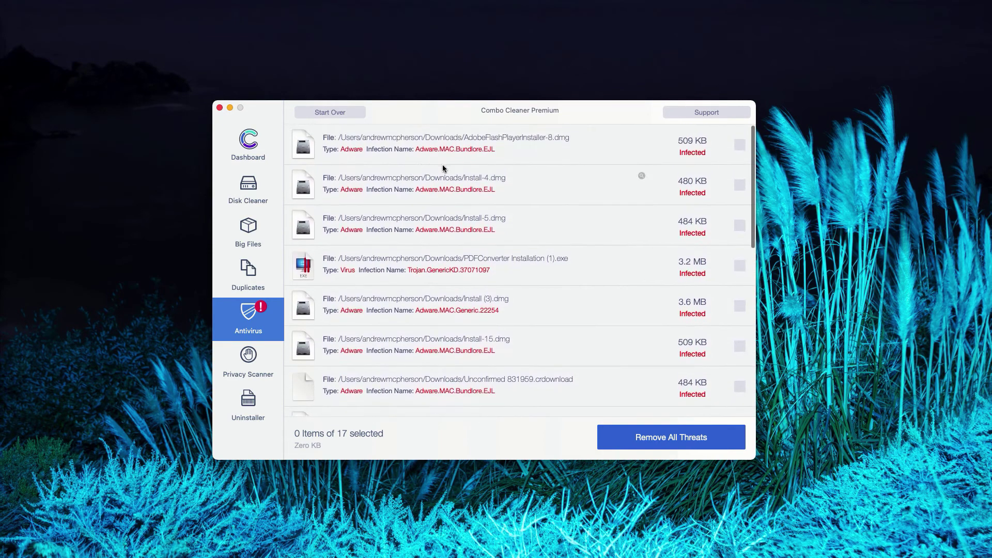
scroll(403, 162, down, 2)
scroll(457, 327, down, 10)
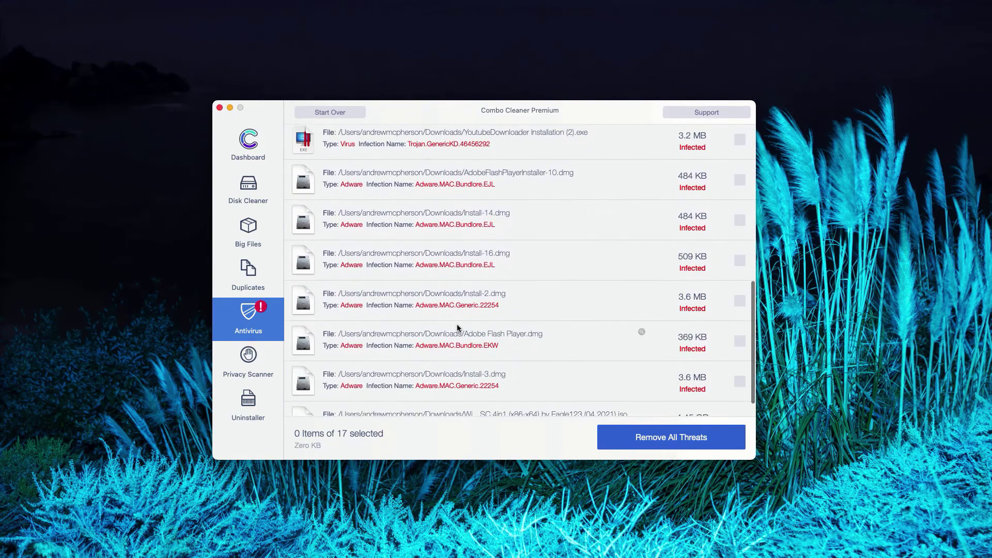
scroll(457, 327, up, 7)
scroll(457, 324, up, 6)
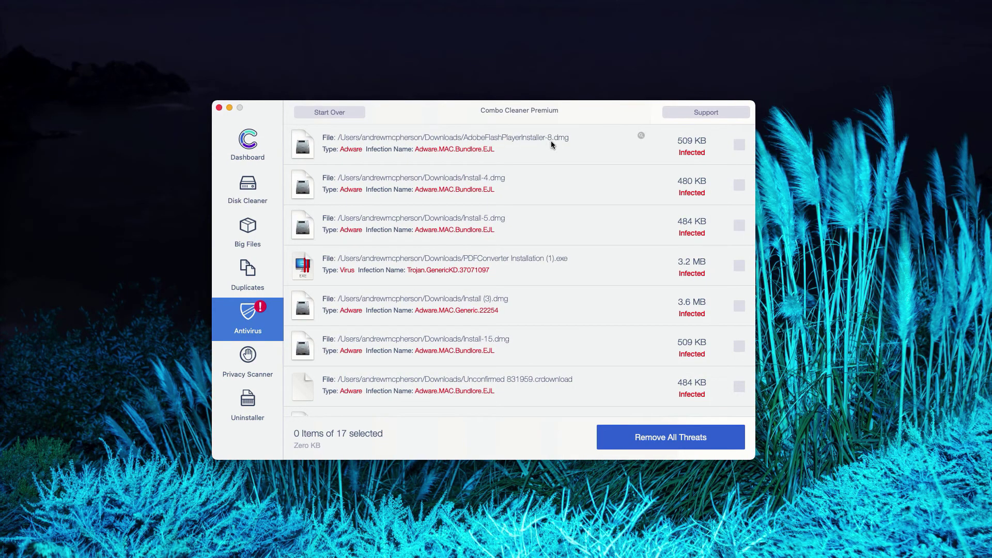
click(640, 137)
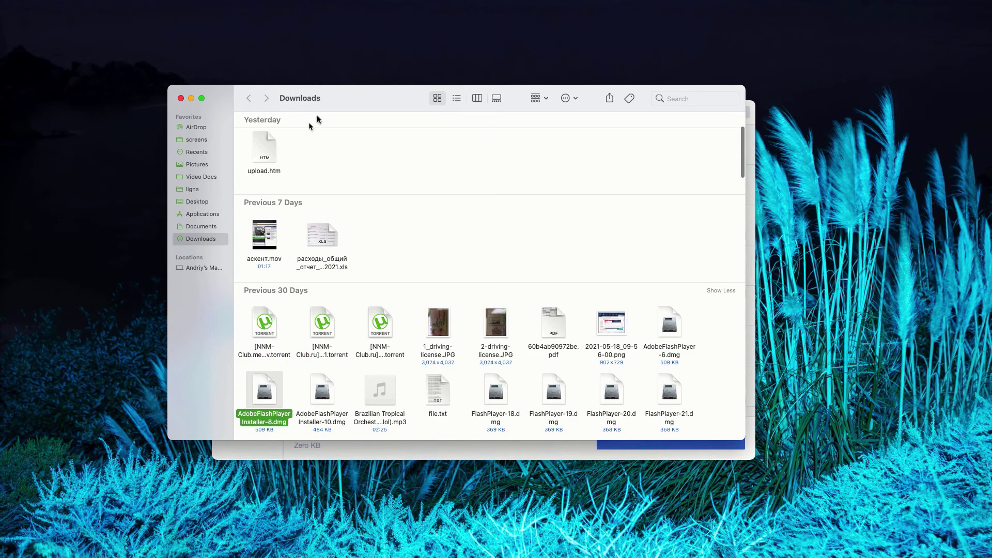
Step: Move AdobeFlashPlayerInstaller-8.dmg to the Trash and close the Downloads window
drag(316, 116, 328, 134)
right_click(278, 414)
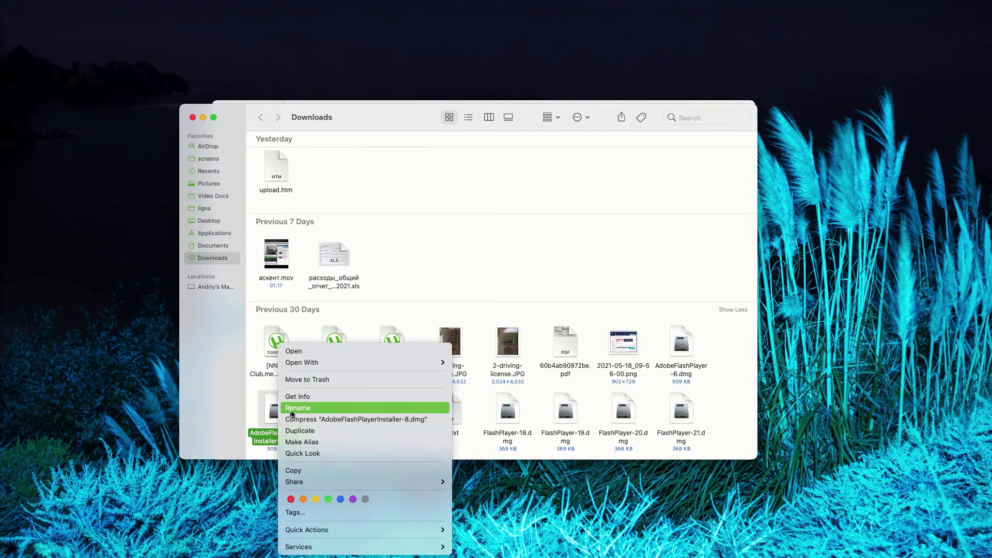
click(293, 381)
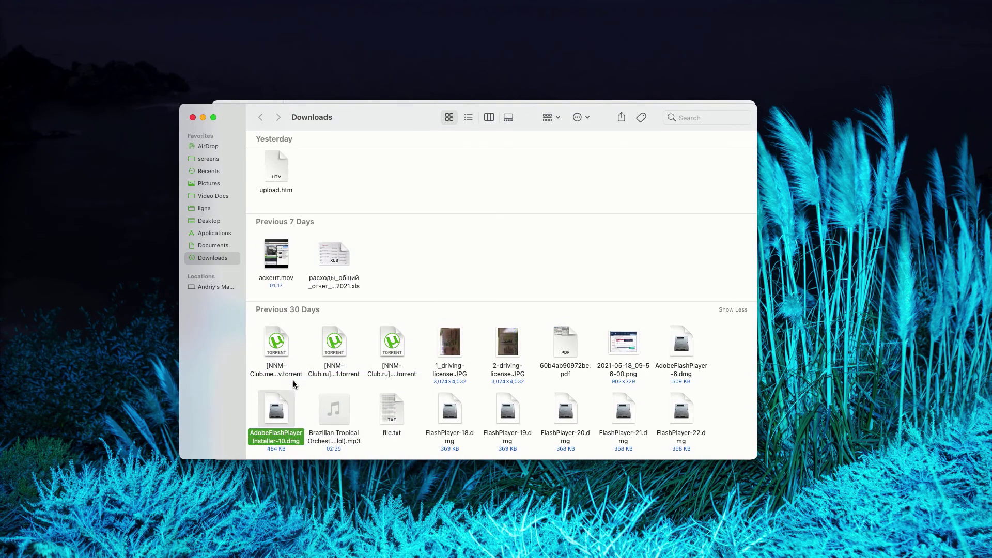
click(192, 117)
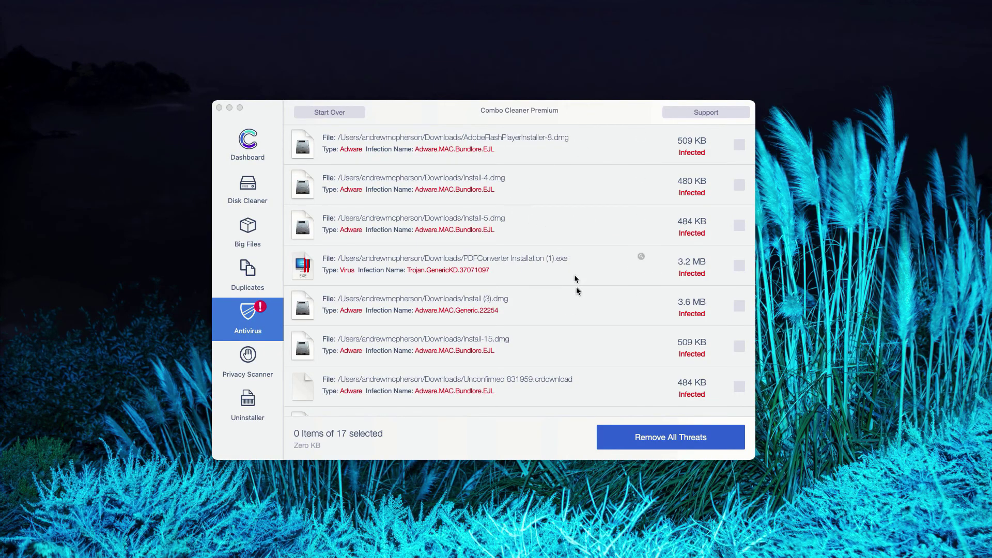
scroll(576, 281, down, 2)
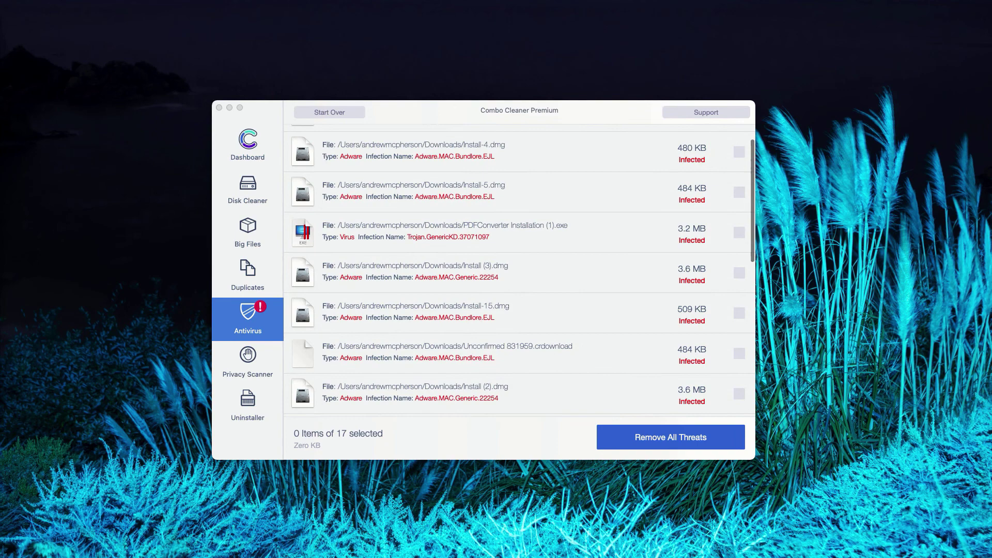
click(589, 139)
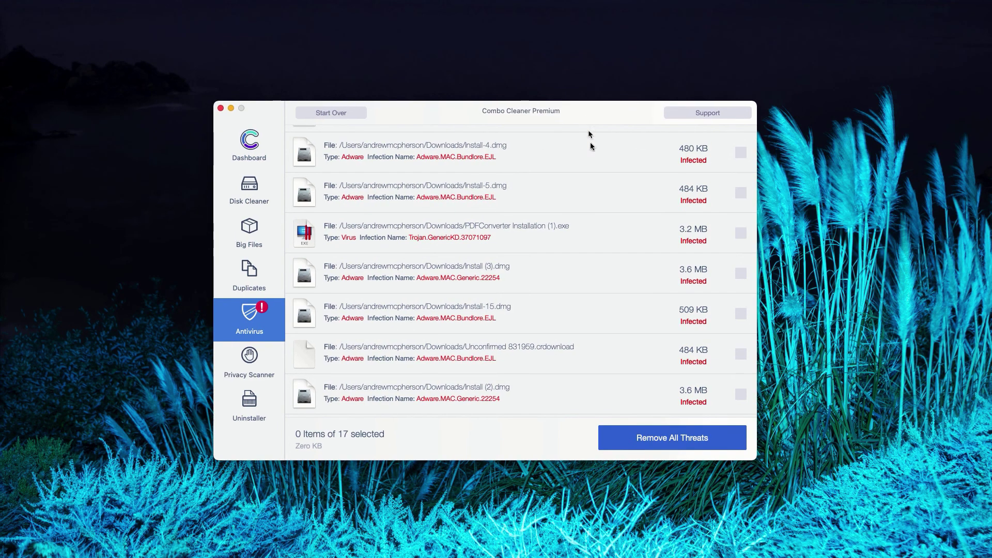
scroll(591, 200, up, 2)
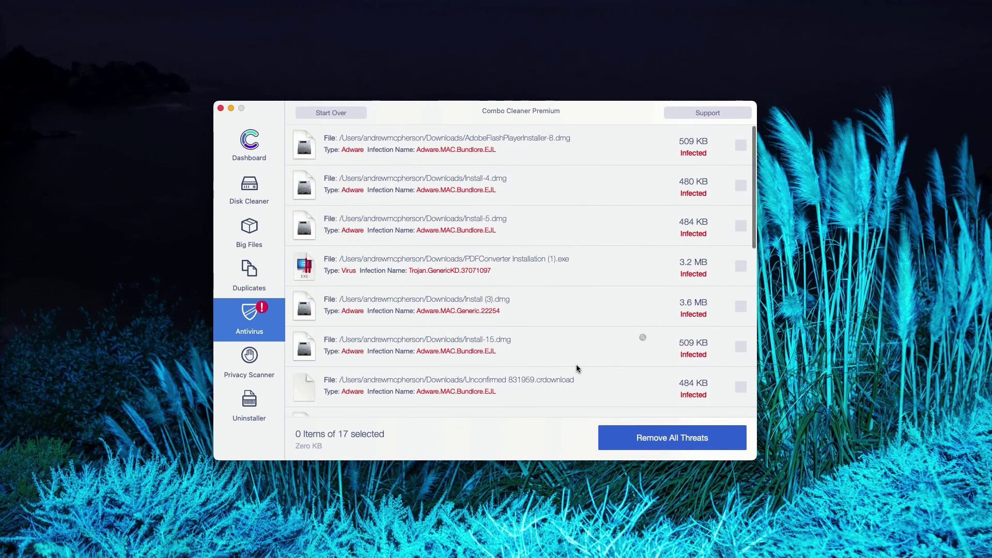